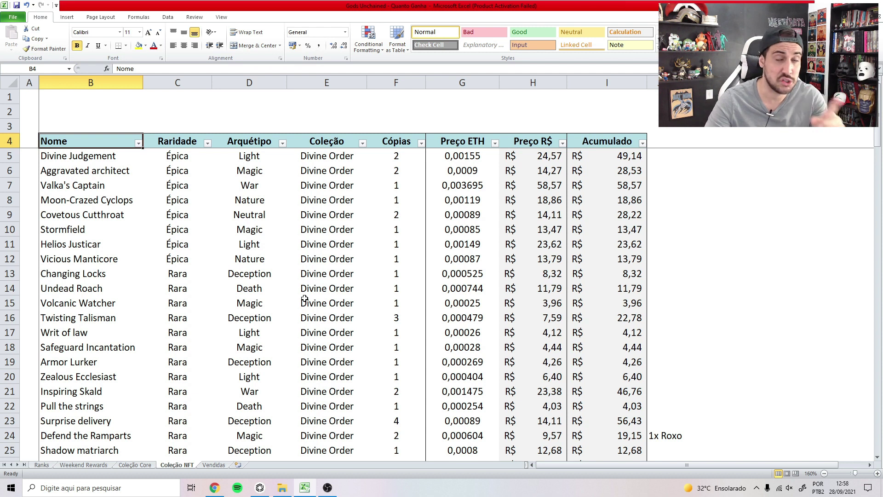
- Review the Ranks sheet and the reward total in cell K23 of the Weekend Rewards sheet
key(ctrl+Page_Up)
key(ctrl+Page_Up)
key(ctrl+Page_Up)
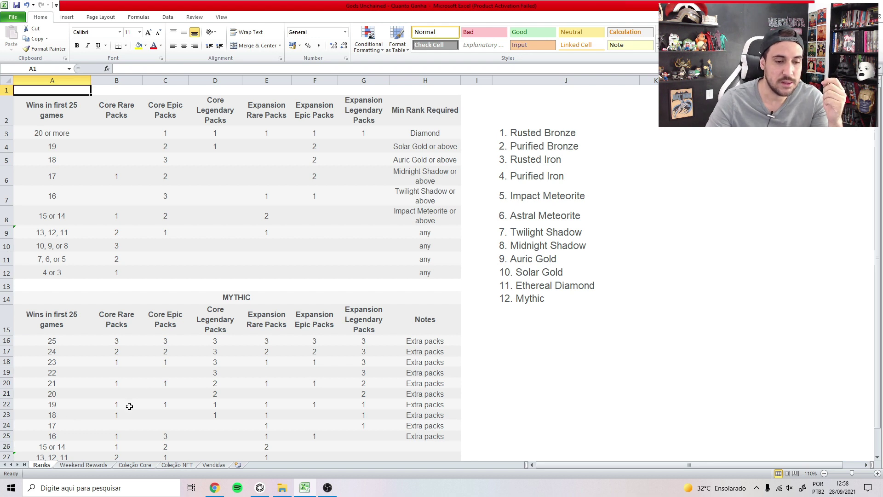
click(86, 465)
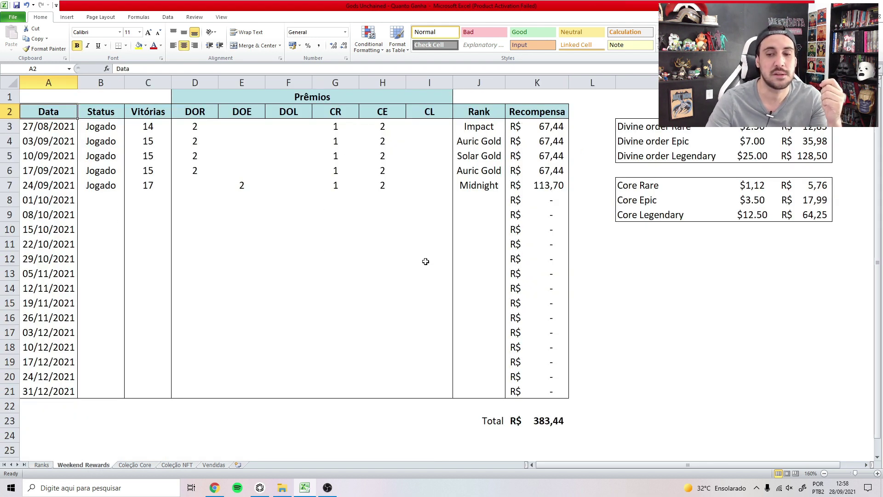
click(539, 421)
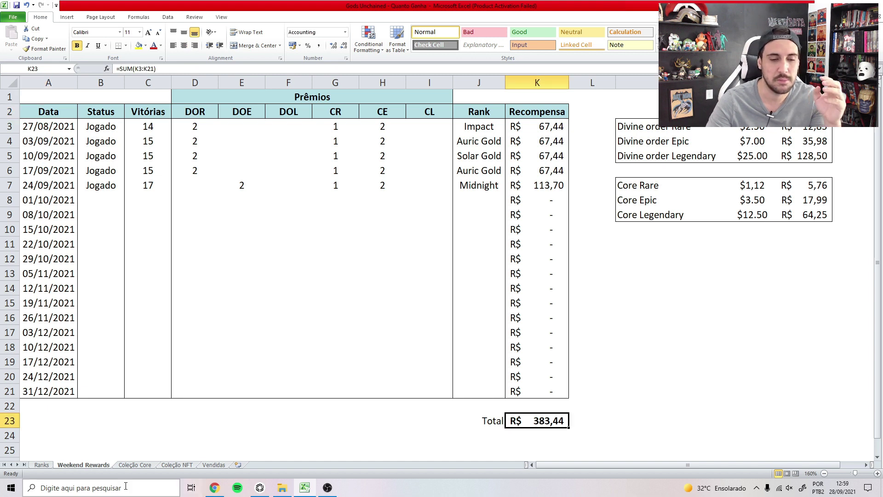
- Compare the Coleção Core and Coleção NFT sheets, checking the NFT cards against the Gods Unchained collection
click(146, 464)
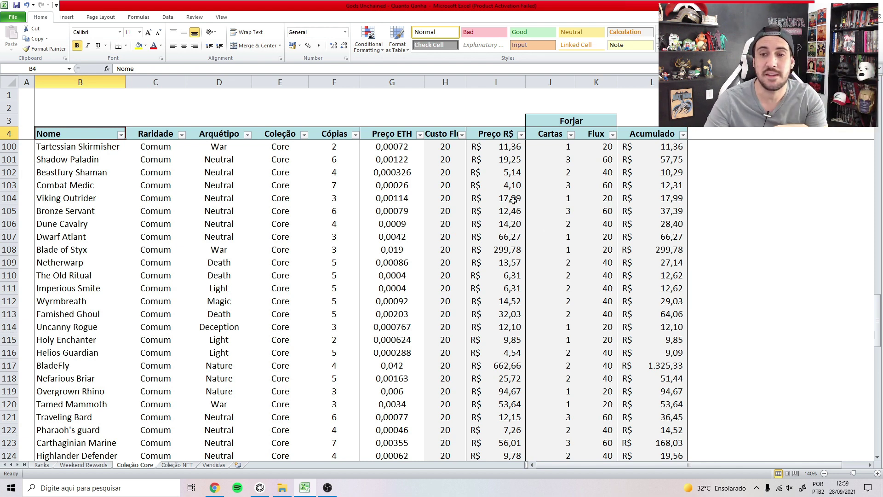
click(177, 465)
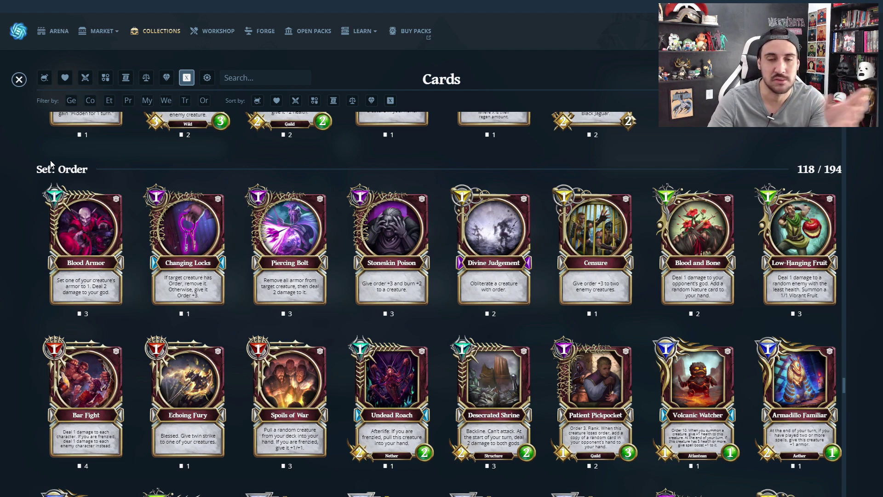
key(alt+Tab)
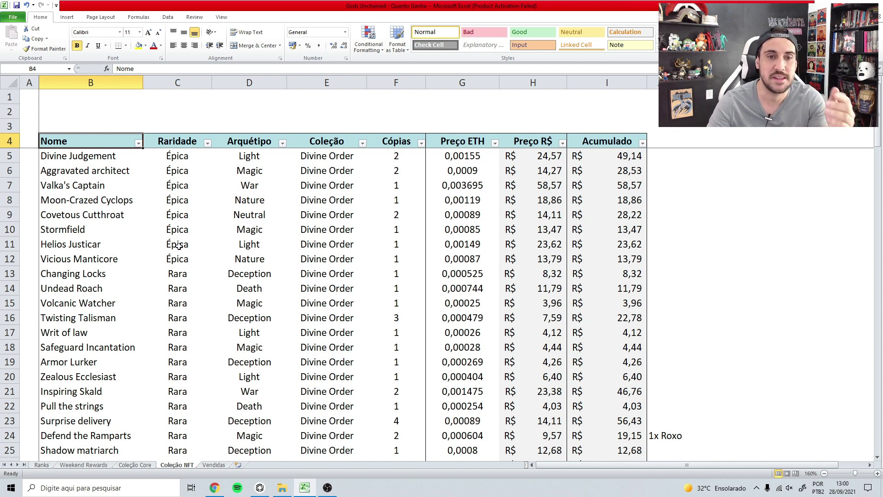
scroll(178, 245, down, 1)
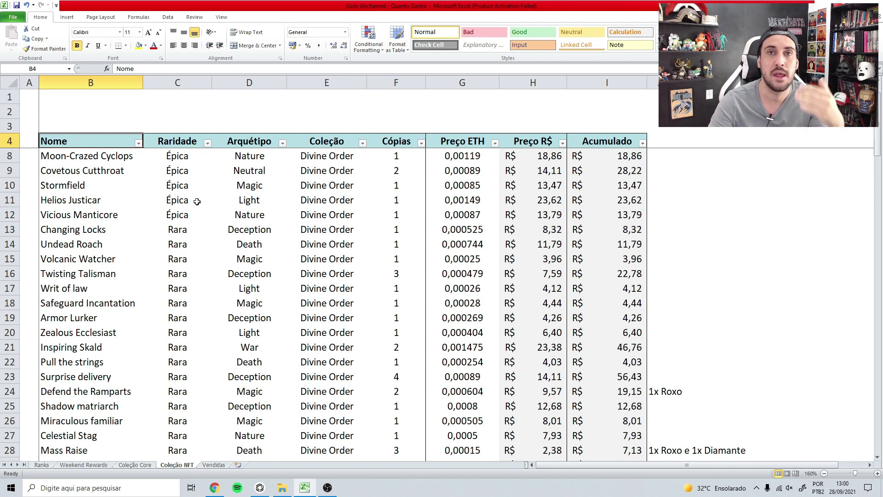
click(135, 465)
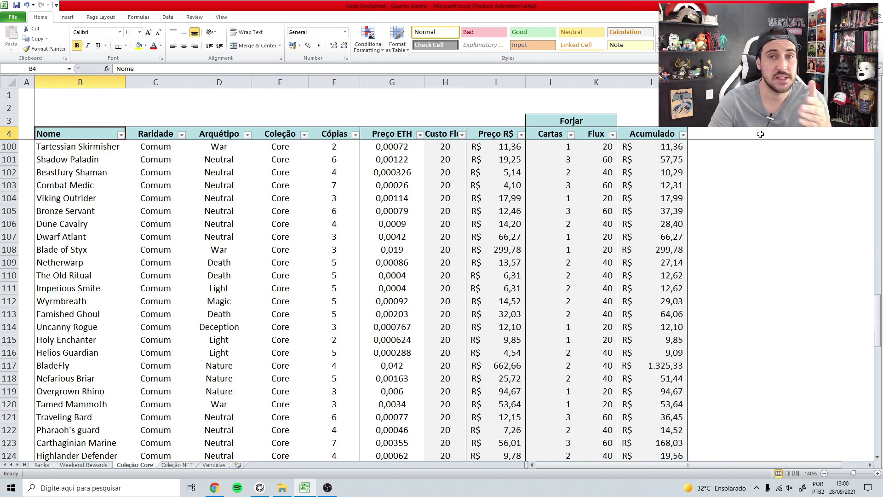
click(177, 465)
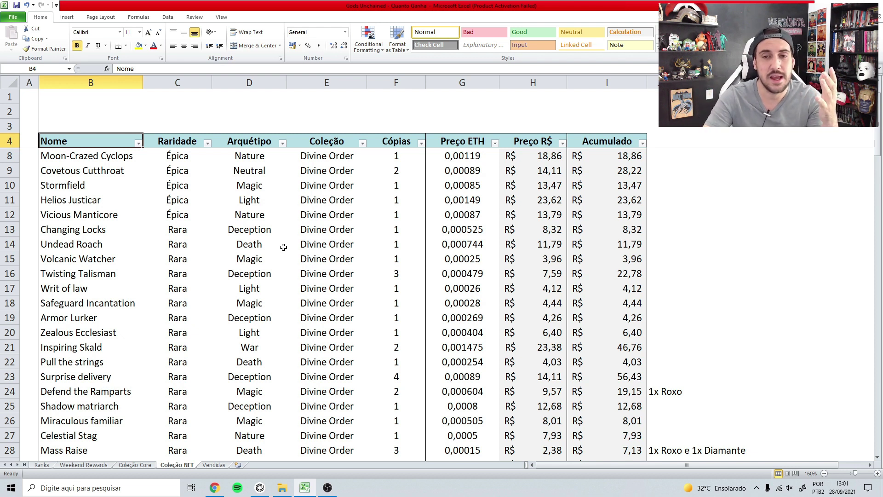
- Examine the card copies in the Coleção NFT sheet and the subtotal of accumulated prices in cell L2
click(397, 155)
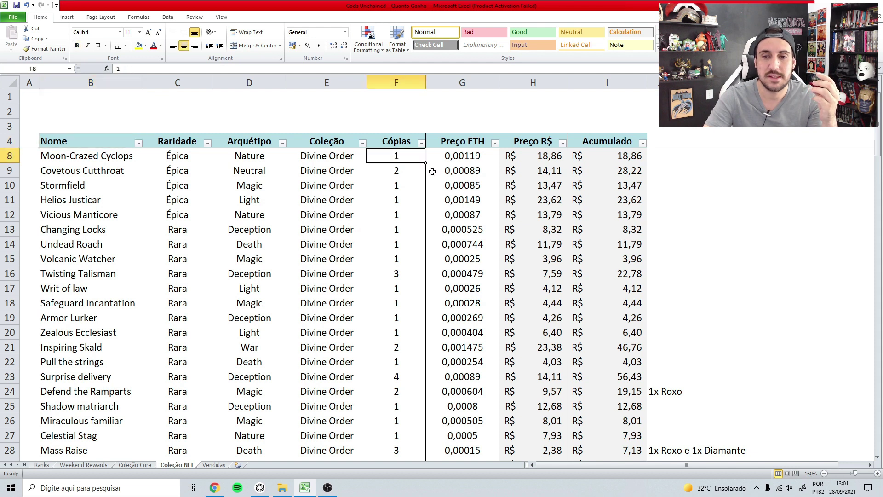
scroll(138, 275, down, 12)
scroll(138, 275, down, 7)
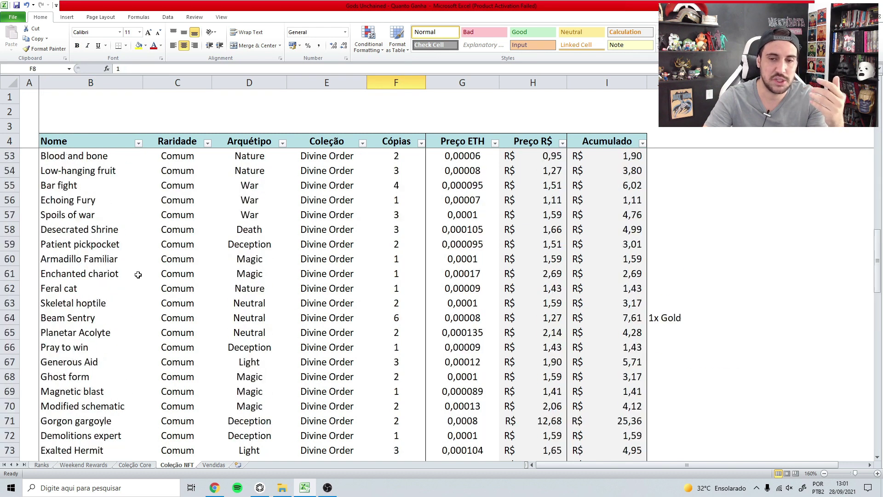
scroll(174, 256, up, 18)
click(810, 111)
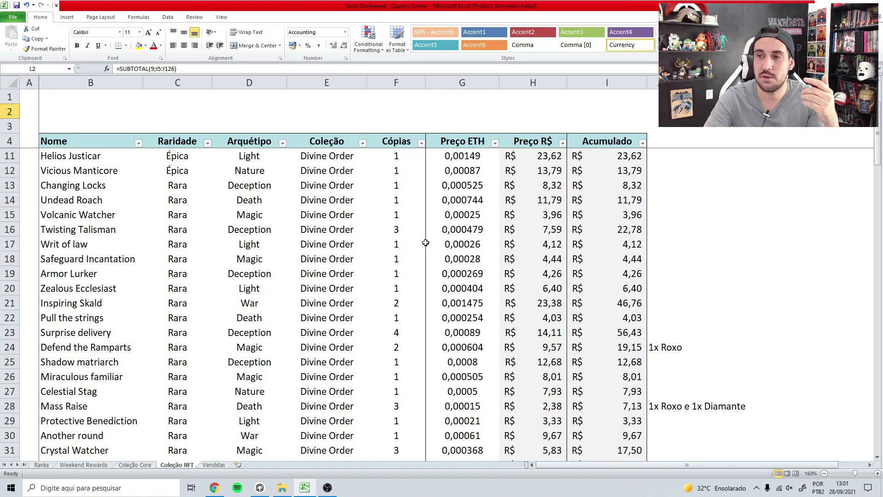
scroll(365, 247, up, 2)
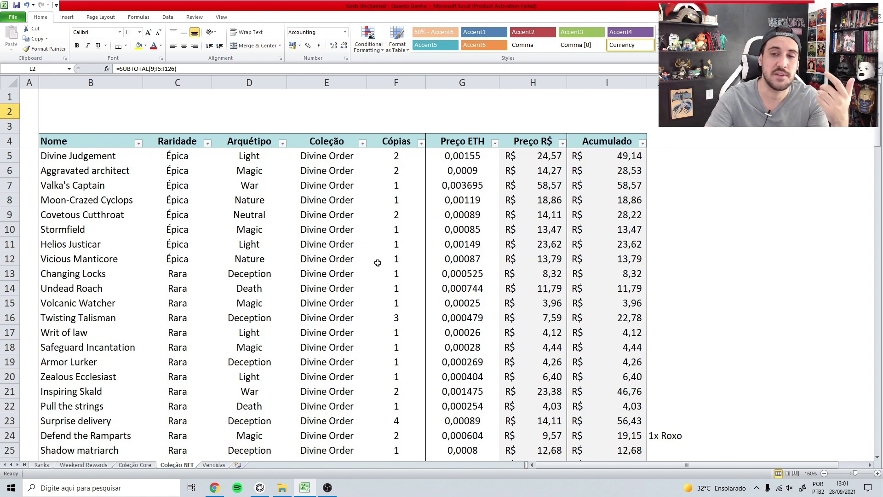
scroll(417, 229, down, 8)
scroll(417, 230, down, 14)
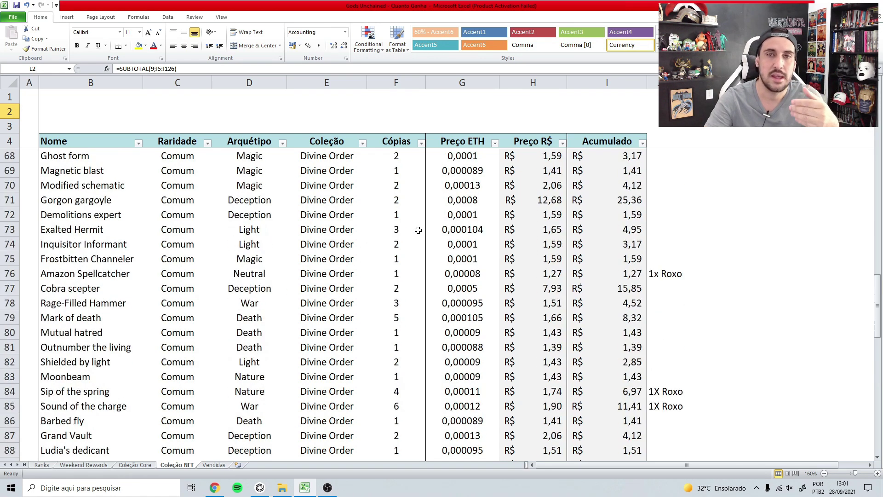
scroll(417, 230, up, 20)
scroll(451, 216, up, 2)
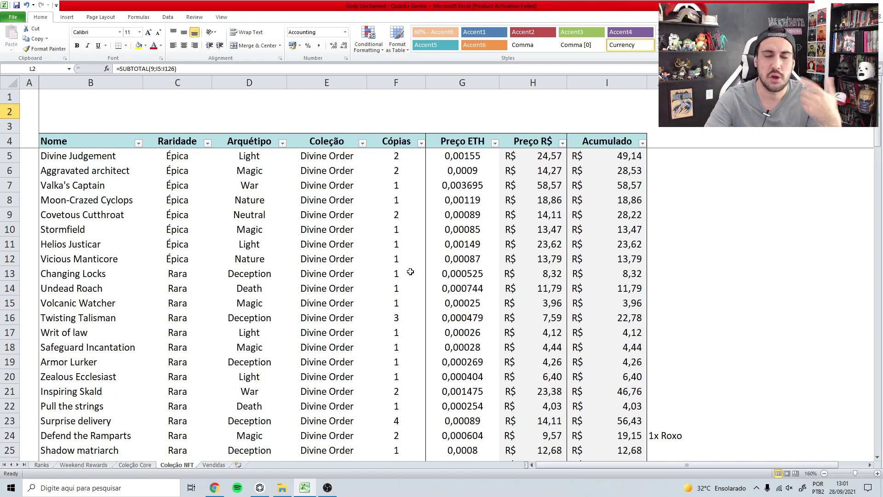
- Check the Mass Raise row and its variant note in Coleção NFT, and switch to the Immutable X inventory in Chrome
scroll(410, 271, down, 6)
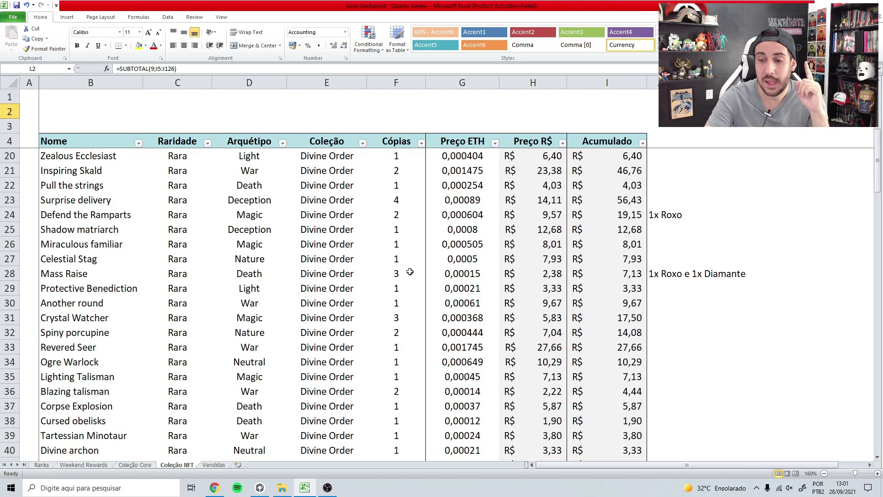
click(663, 229)
click(96, 229)
key(alt+Tab)
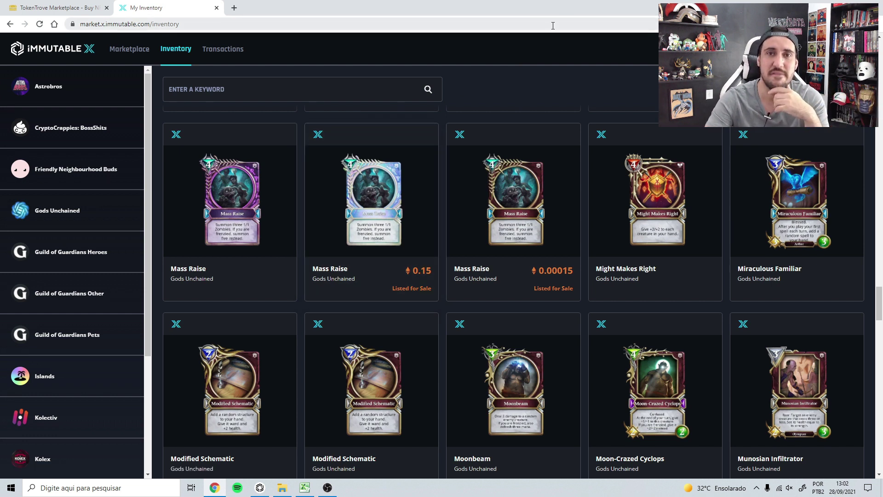
- Examine the Newest Listings and Recently Sold cards on the TokenTrove marketplace page
key(ctrl+Tab)
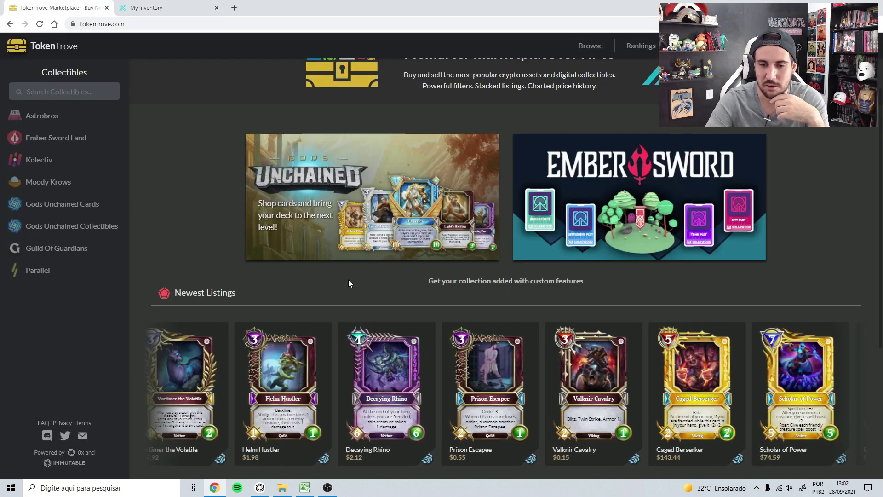
scroll(349, 278, down, 3)
scroll(597, 269, down, 2)
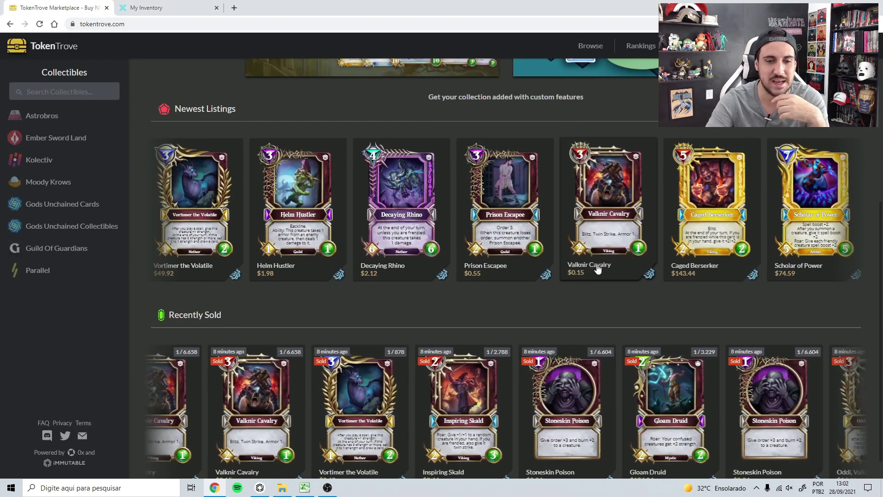
scroll(597, 267, up, 4)
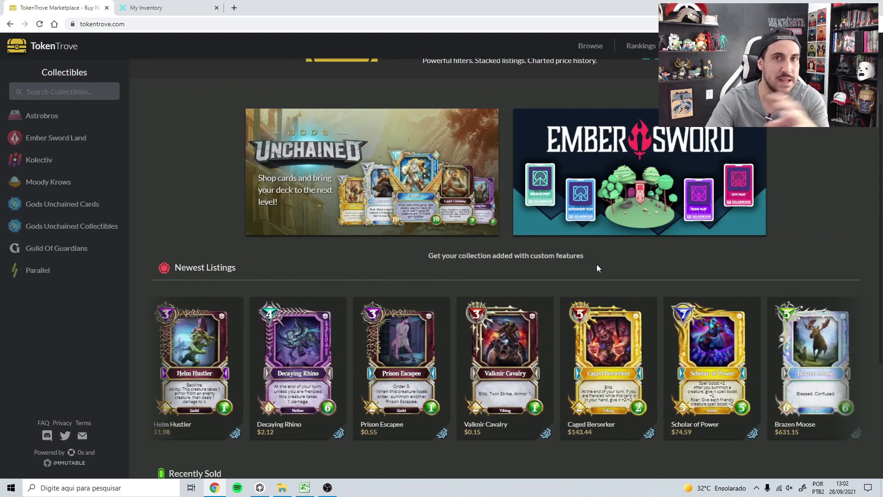
scroll(445, 285, down, 4)
drag(176, 83, 205, 83)
click(261, 88)
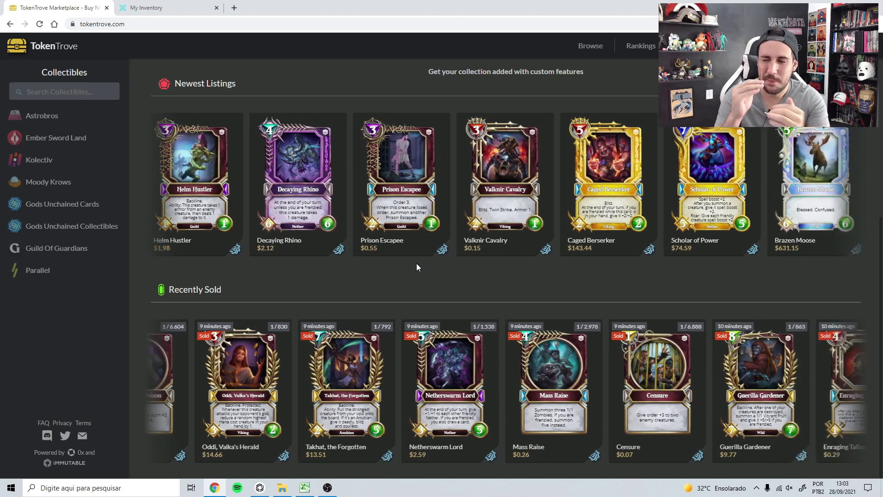
- Return to the Excel workbook and review the rare and common cards with their prices in Coleção NFT
key(alt+Tab)
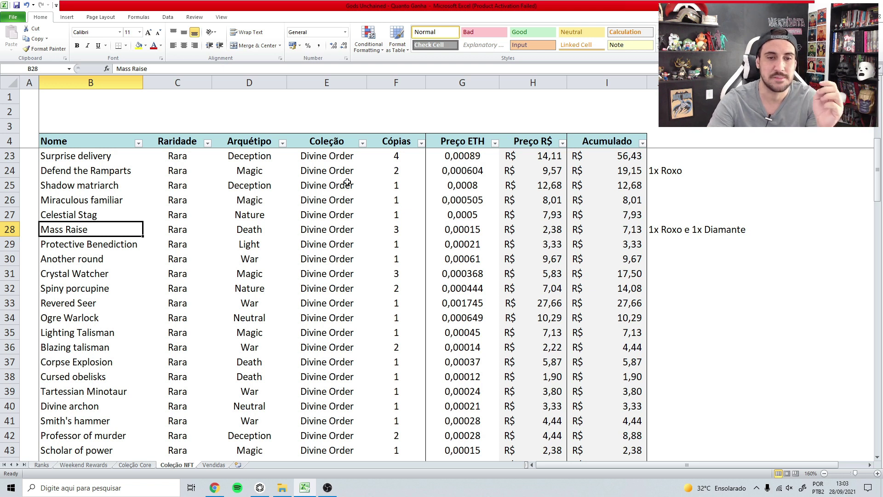
scroll(278, 156, down, 5)
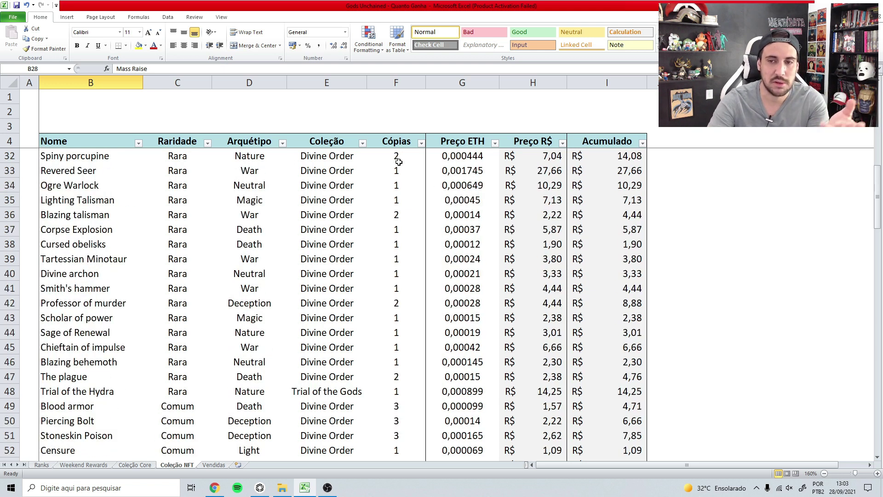
scroll(480, 179, down, 18)
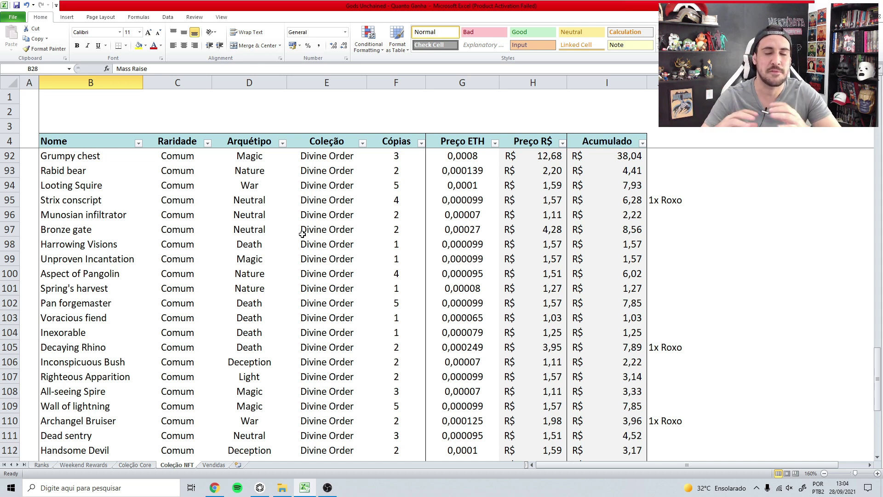
scroll(302, 234, down, 5)
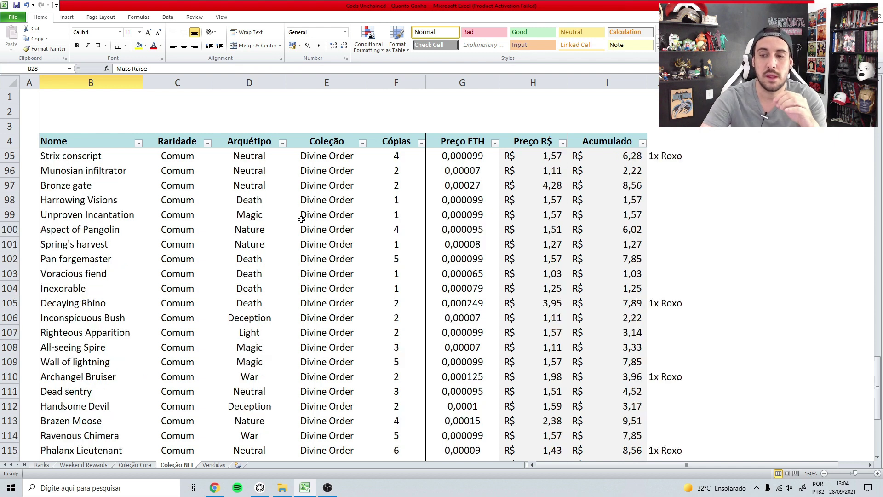
scroll(301, 219, up, 4)
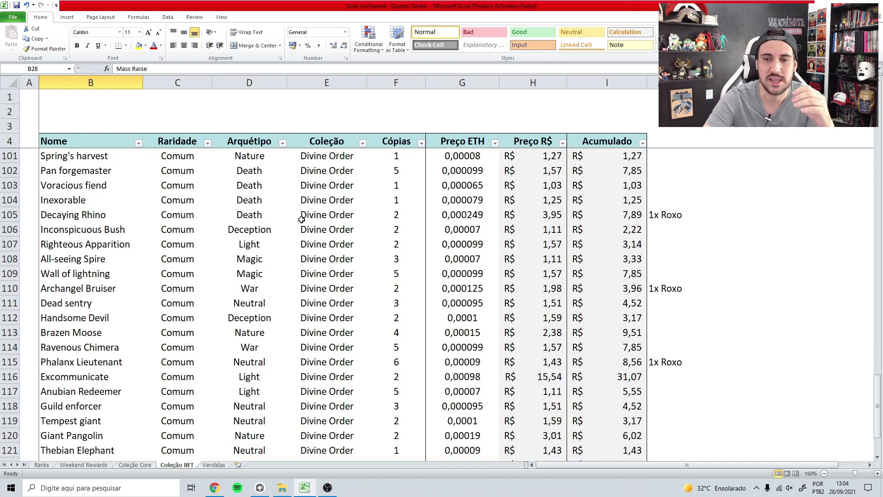
scroll(301, 219, up, 20)
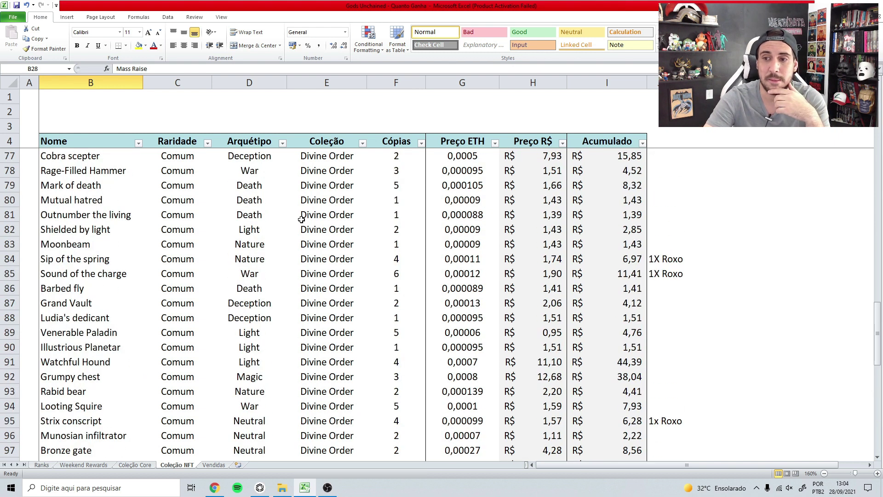
scroll(740, 172, down, 1)
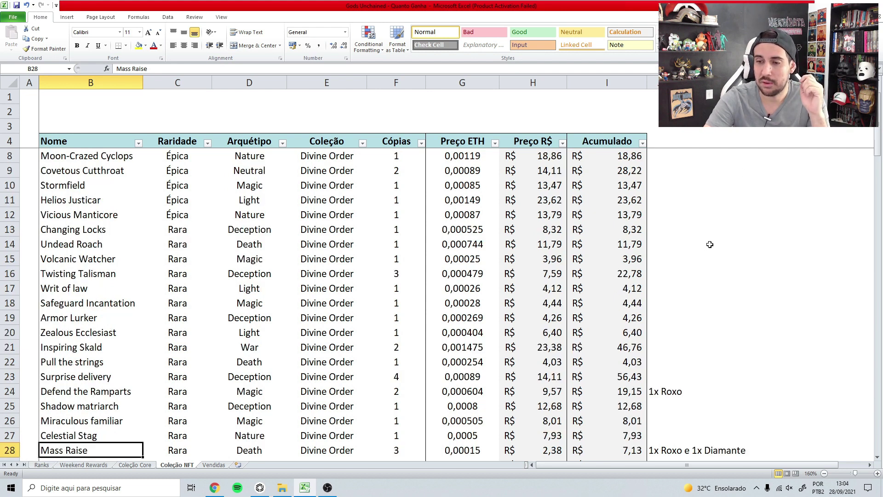
- Inspect the subtotal in L2 and the special-variant notes beside the cards in Coleção NFT, including Mass Raise and Beam Sentry
scroll(662, 285, down, 3)
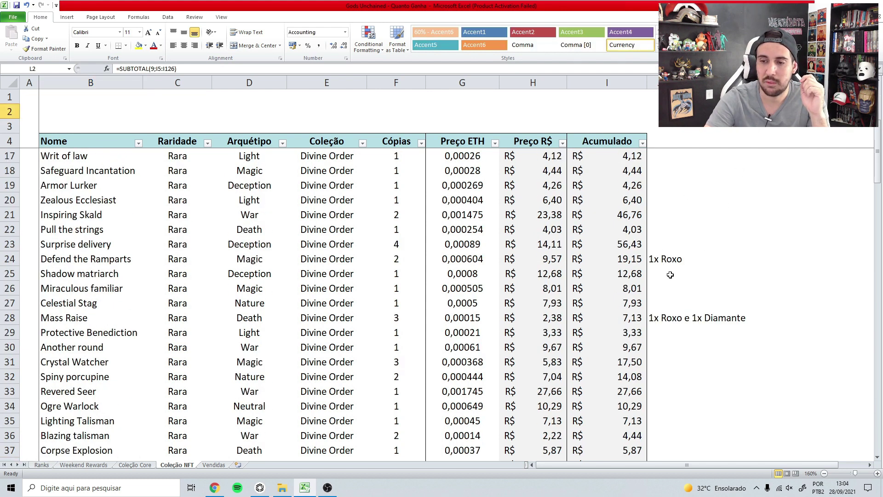
click(660, 254)
scroll(665, 276, down, 2)
click(662, 232)
scroll(661, 258, down, 7)
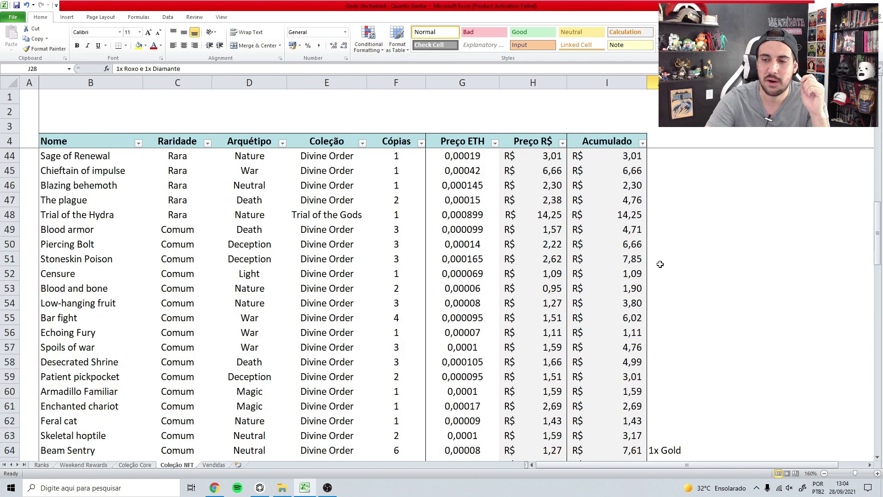
scroll(660, 253, up, 7)
scroll(657, 276, down, 5)
scroll(655, 285, down, 6)
click(658, 274)
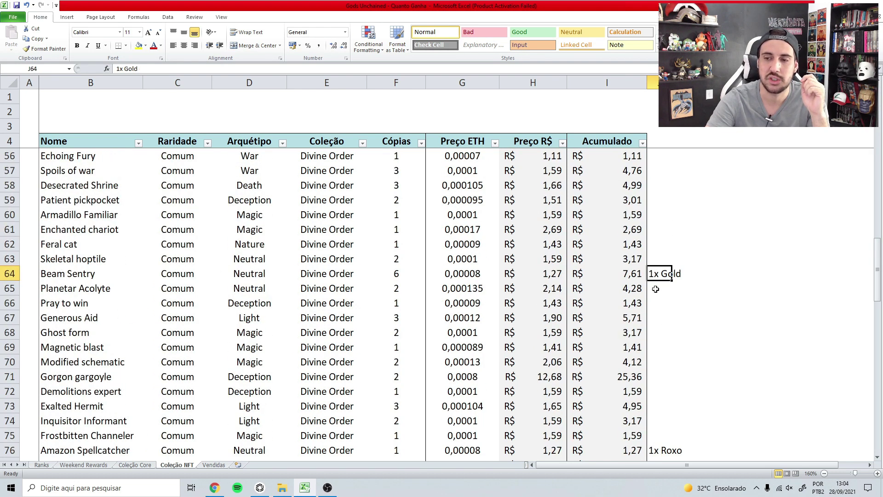
scroll(432, 318, down, 6)
scroll(429, 325, up, 20)
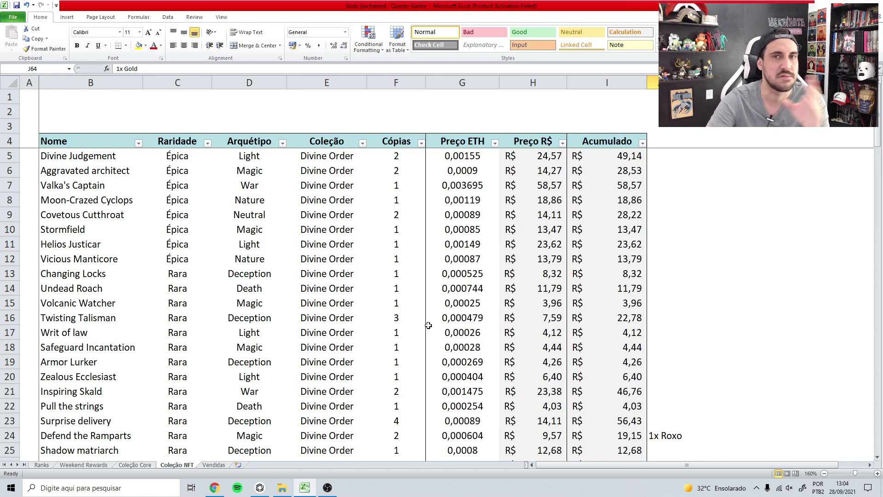
- Switch to the Immutable X Link transactions window in Chrome and review the cards sold on 28 Sep 2021
key(alt+Tab)
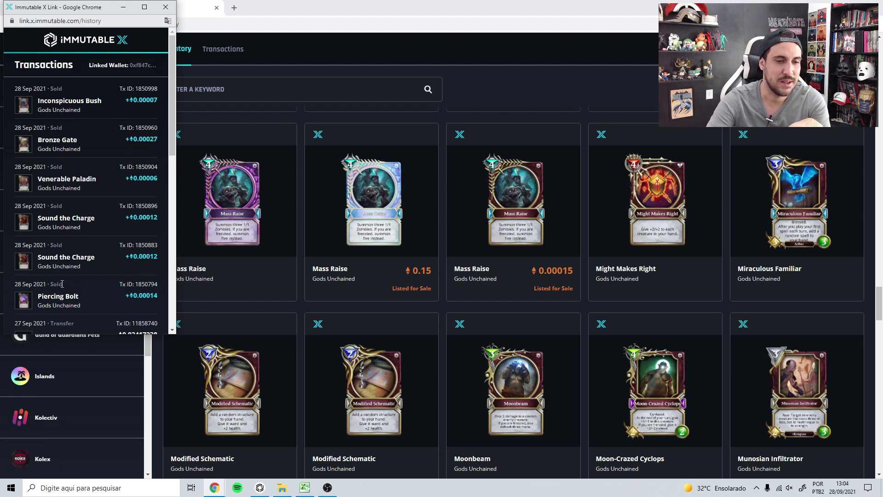
drag(14, 287, 83, 289)
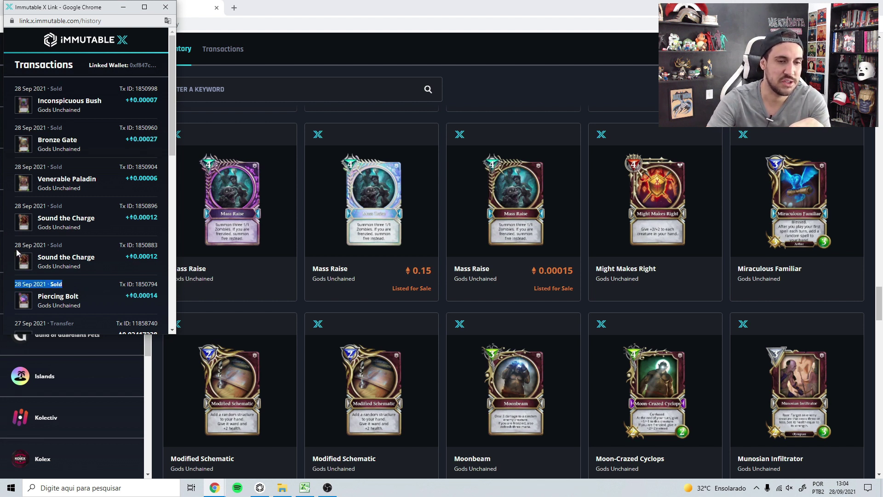
drag(15, 245, 105, 249)
drag(15, 205, 102, 209)
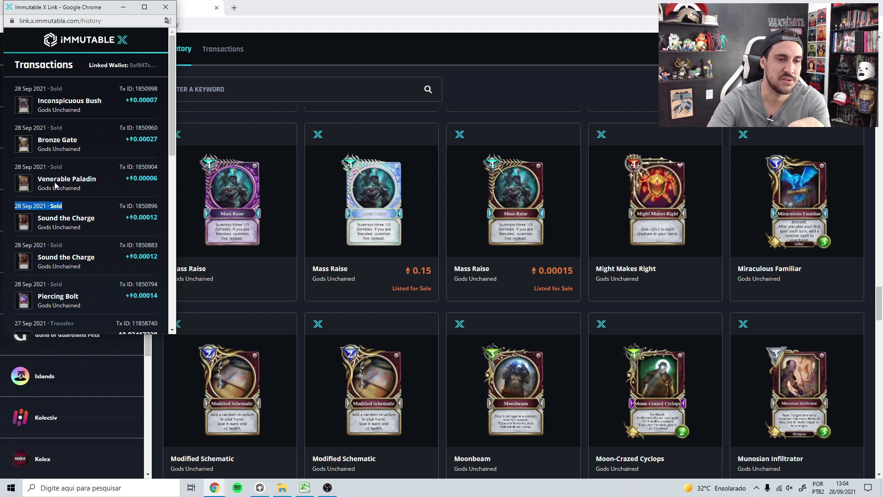
drag(16, 169, 109, 167)
drag(22, 88, 79, 83)
click(79, 81)
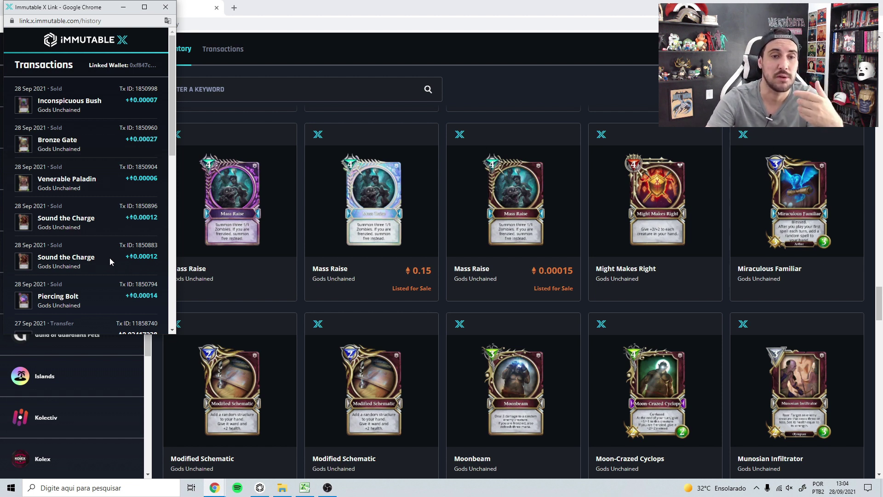
- Return to the Excel workbook and compare the sold cards in Vendidas with the collection in Coleção NFT
key(alt+Tab)
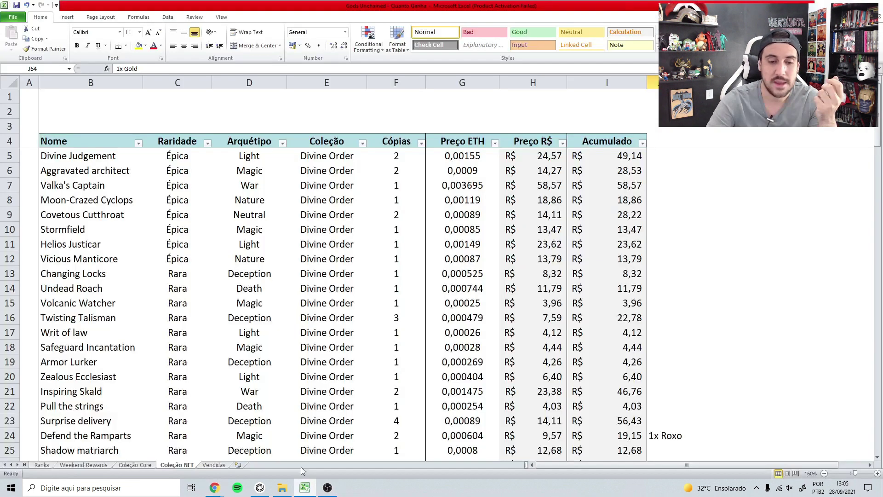
click(212, 465)
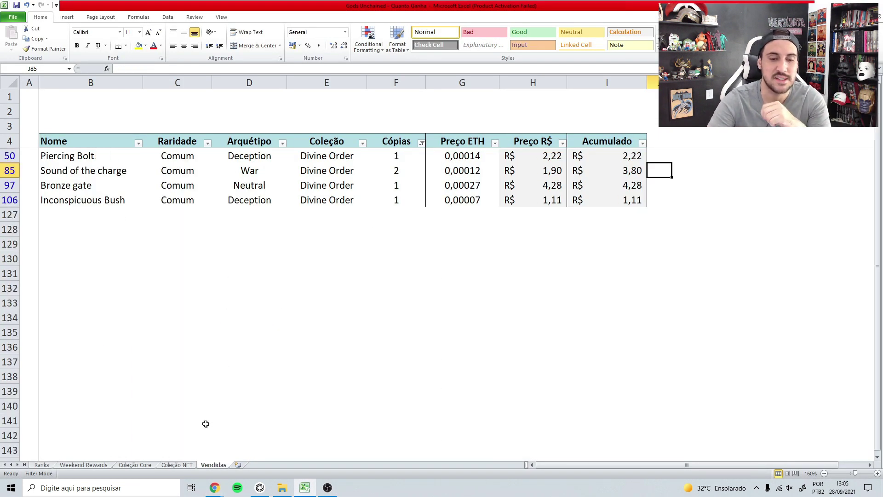
click(186, 465)
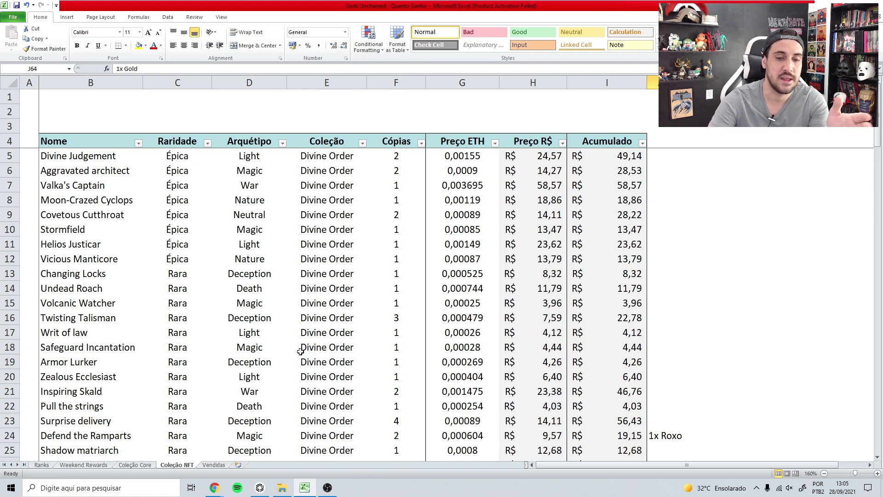
click(214, 465)
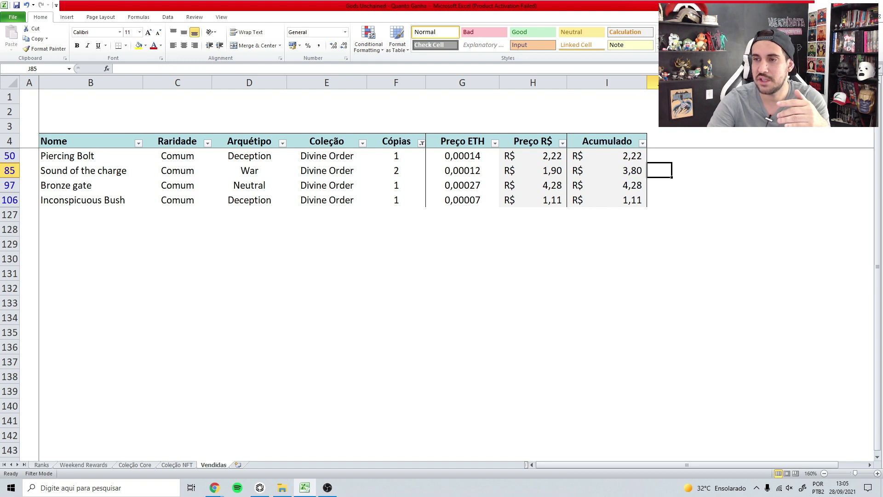
- Inspect the subtotal in L2 of the Vendidas sheet
click(717, 112)
click(109, 146)
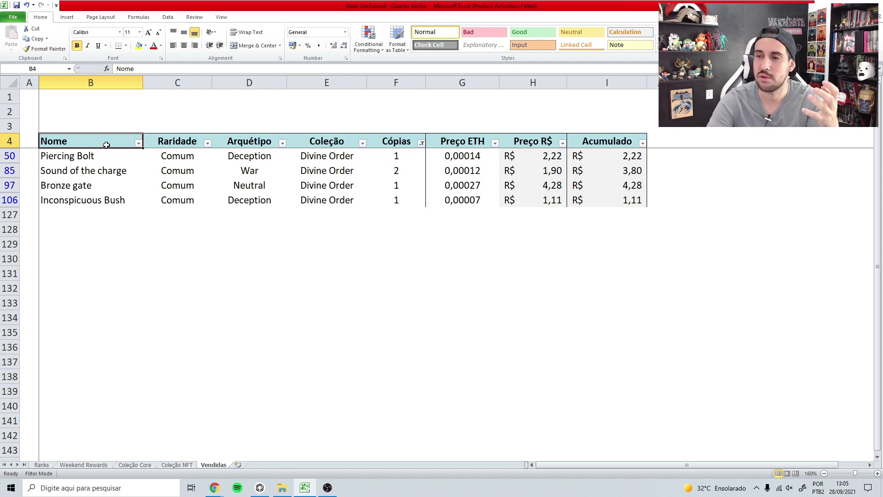
click(717, 112)
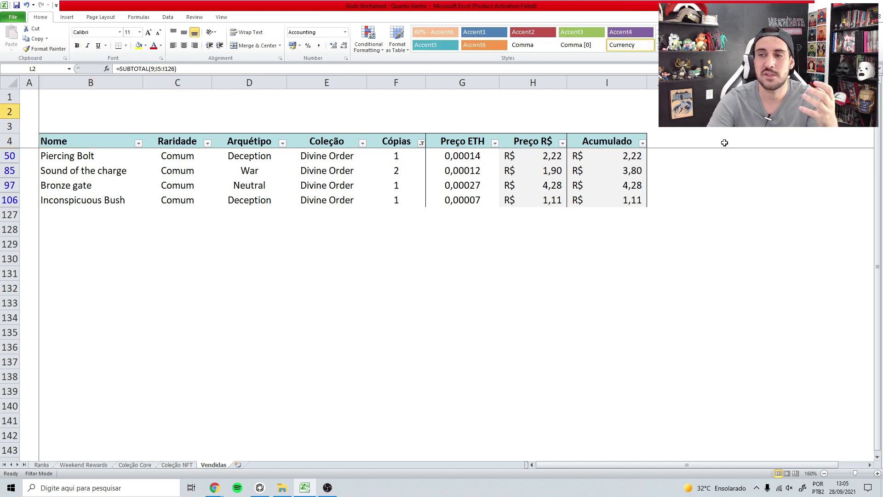
click(57, 143)
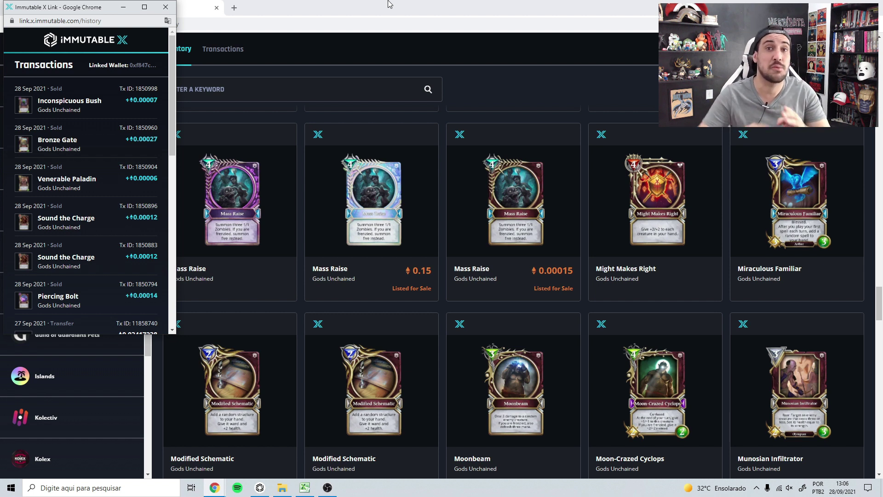
- Switch to Chrome and bring up the TokenTrove marketplace page with its Newest Listings and Recently Sold cards
click(388, 3)
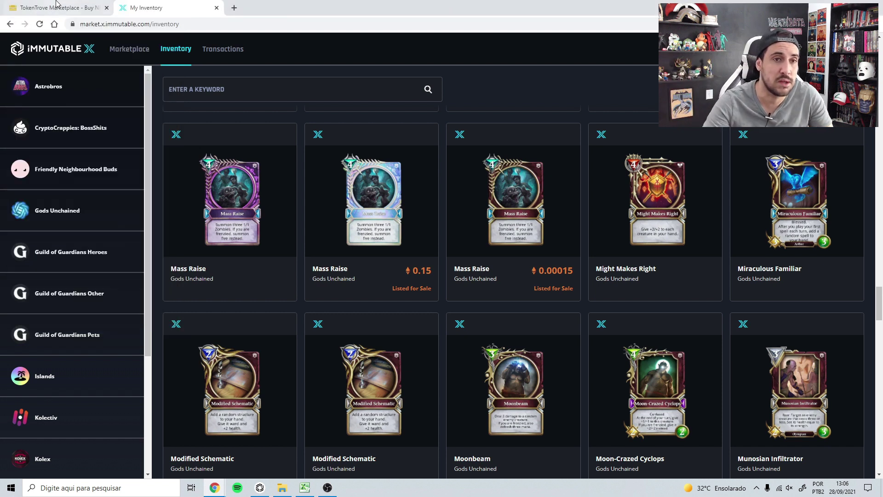
click(60, 7)
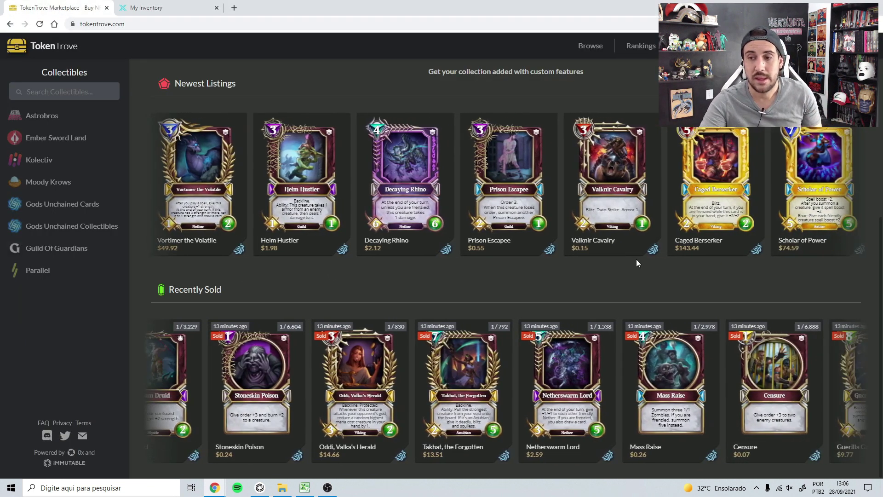